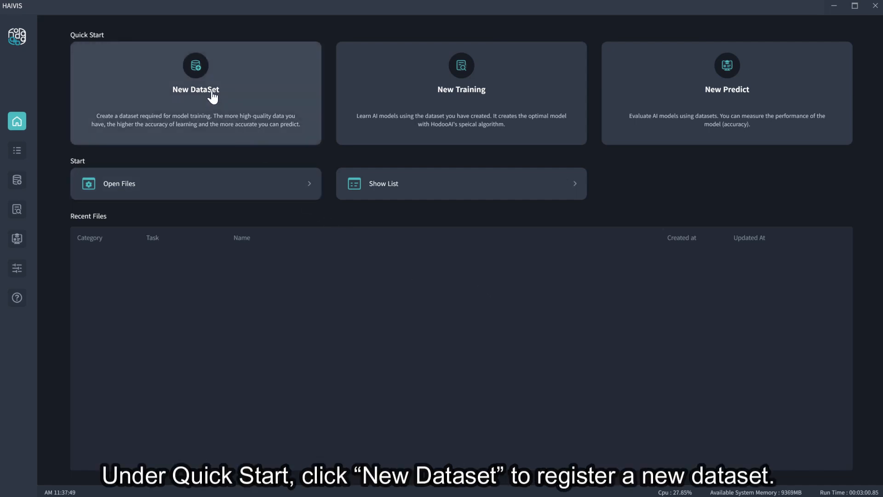
Start a new dataset named TutorialData with the Classification task and proceed to adding its files
click(212, 91)
text(TutorialData)
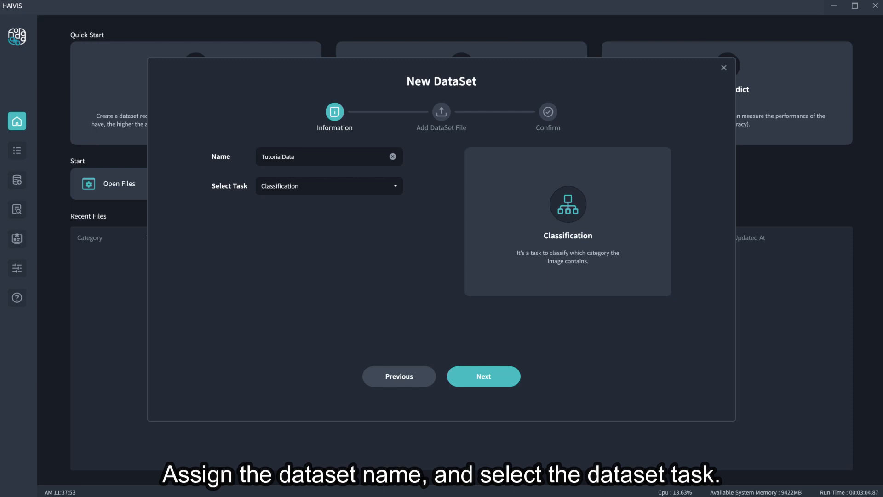
click(328, 189)
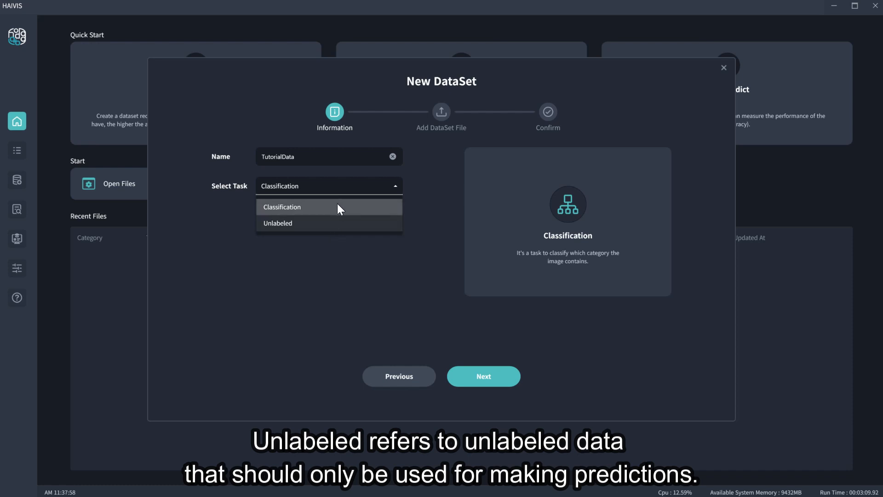
click(341, 186)
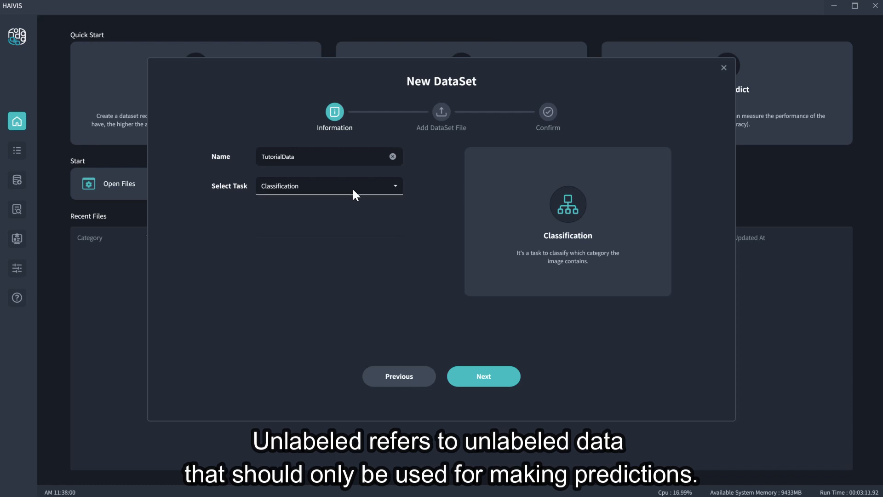
click(484, 377)
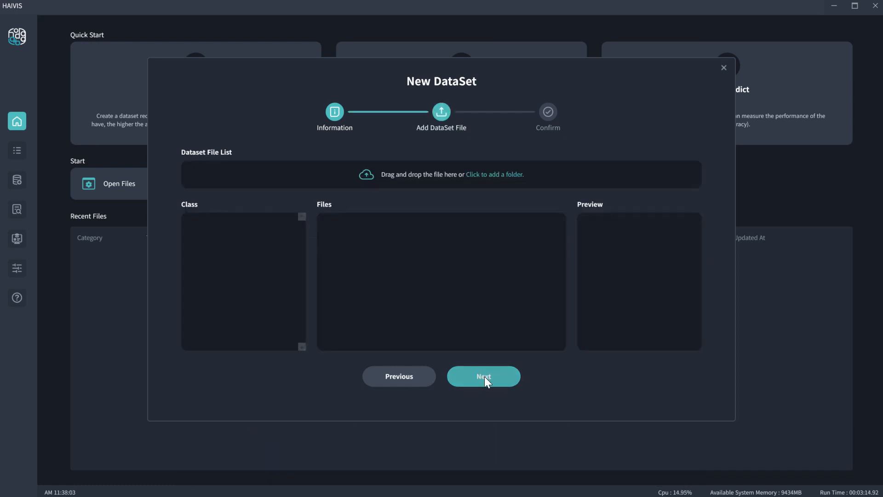
Add the train folder inside Desktop\TutorialDataset as the dataset's image source
click(489, 175)
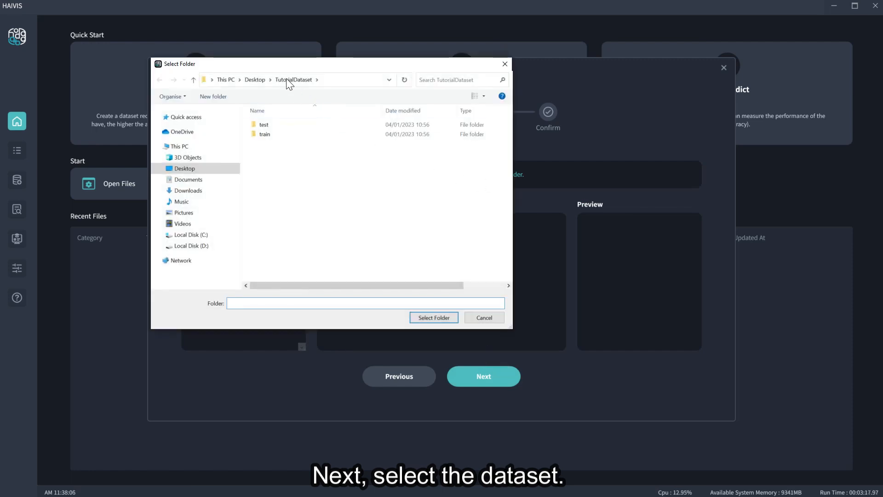
double_click(322, 135)
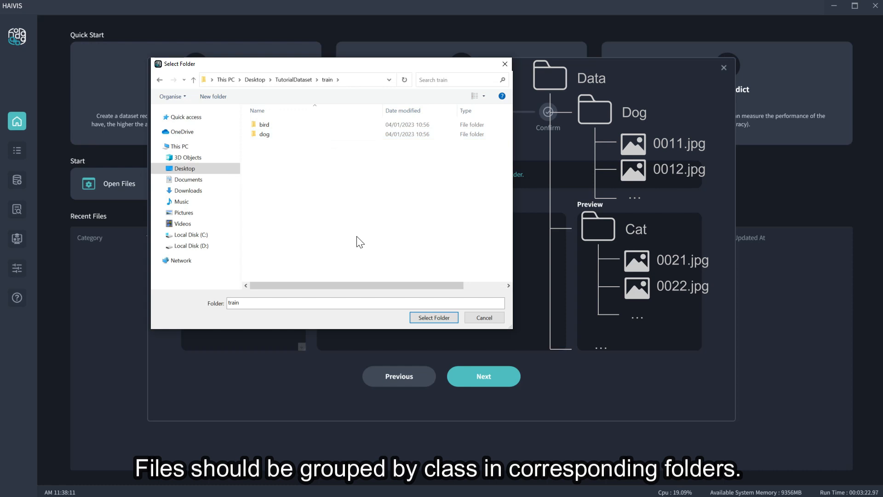
click(424, 317)
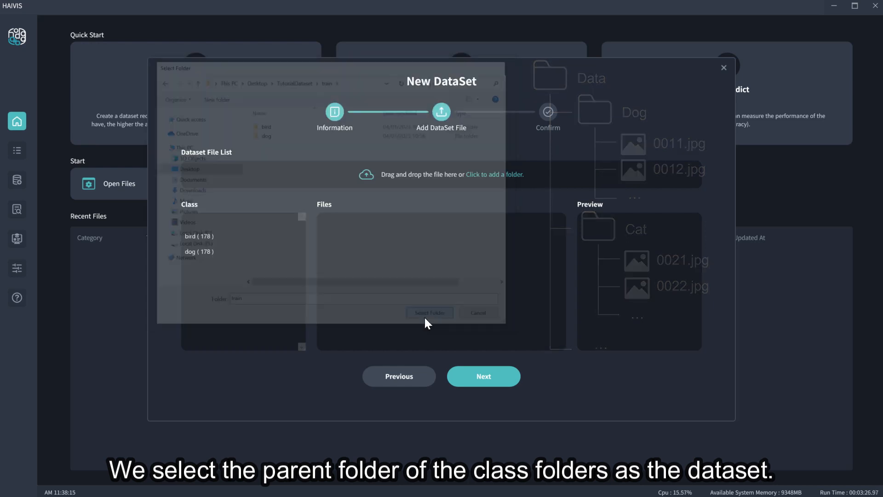
Preview several imported images in the bird class and in the dog class
click(214, 238)
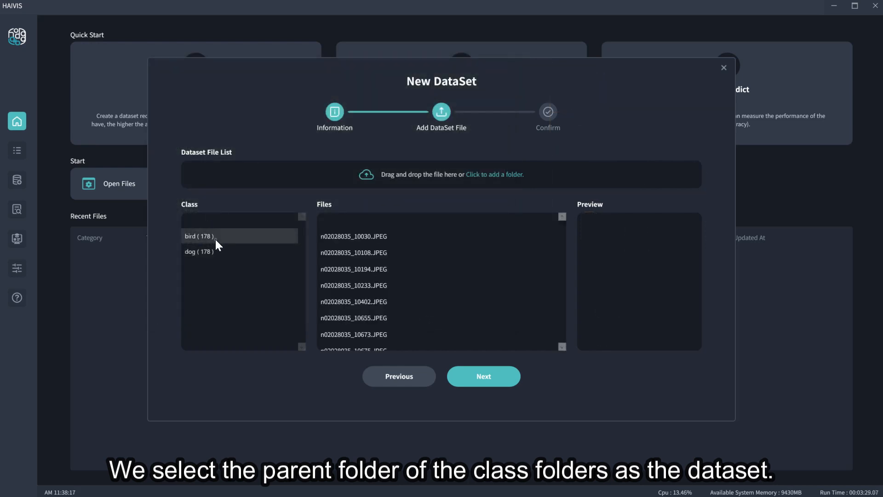
click(398, 238)
click(403, 270)
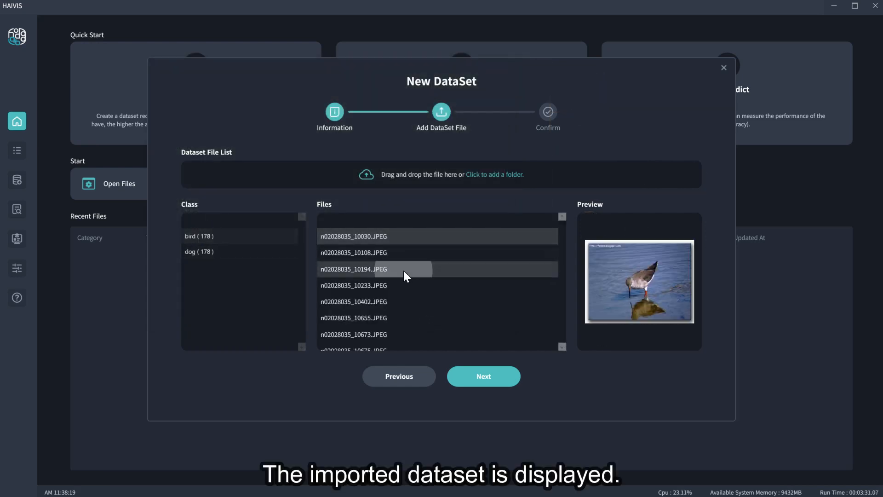
click(404, 287)
click(405, 306)
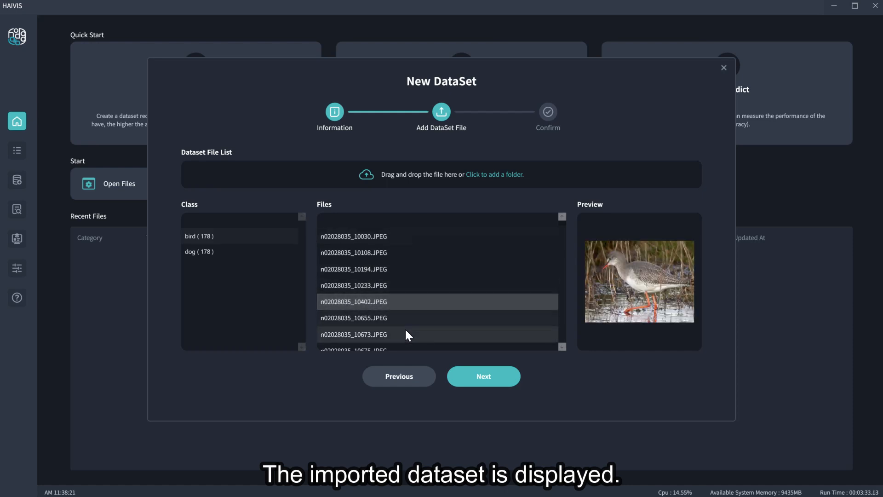
click(407, 321)
click(405, 333)
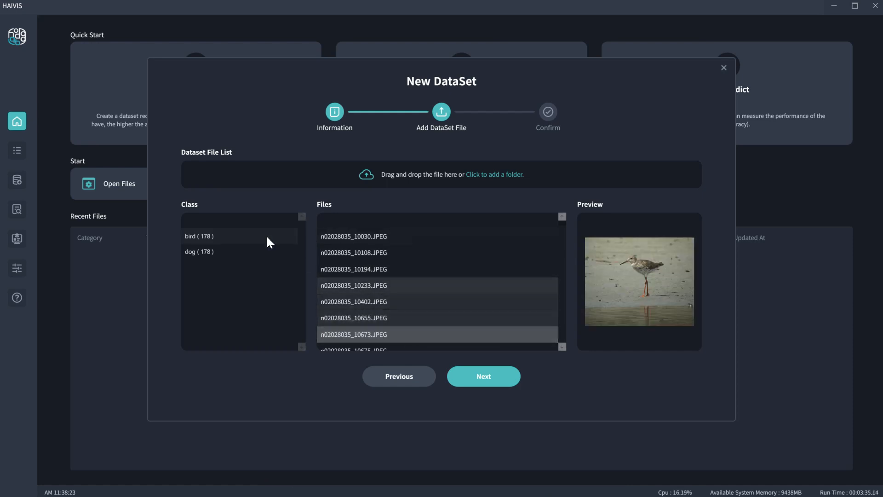
click(228, 251)
click(371, 254)
click(376, 282)
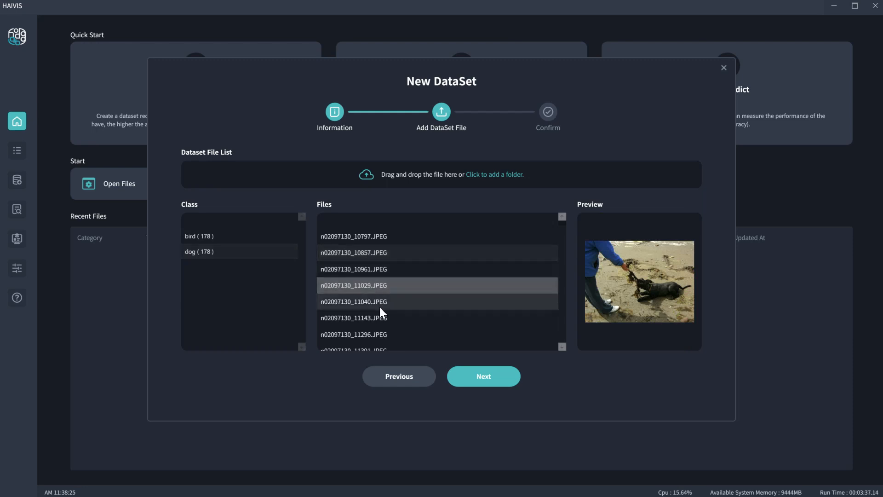
click(379, 305)
click(381, 333)
Review the image count of each class, complete the dataset, and preview bird image n02028035_10108.JPEG on its page
click(470, 373)
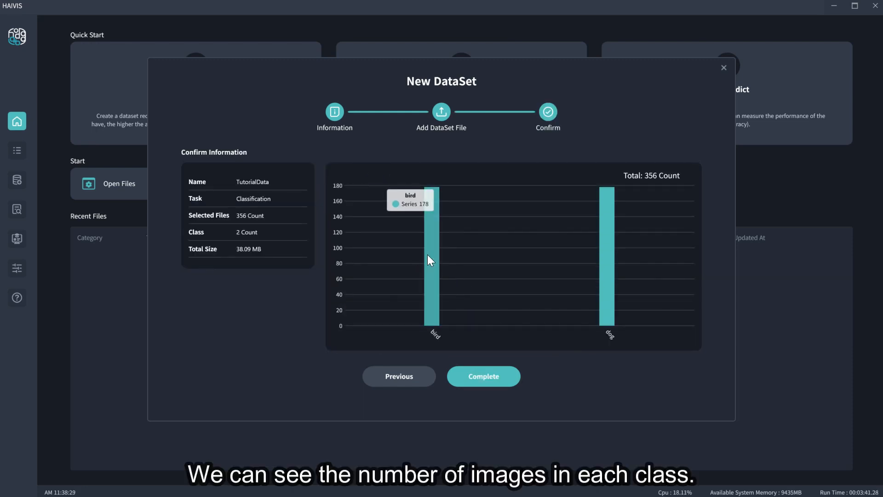
mouse_move(608, 261)
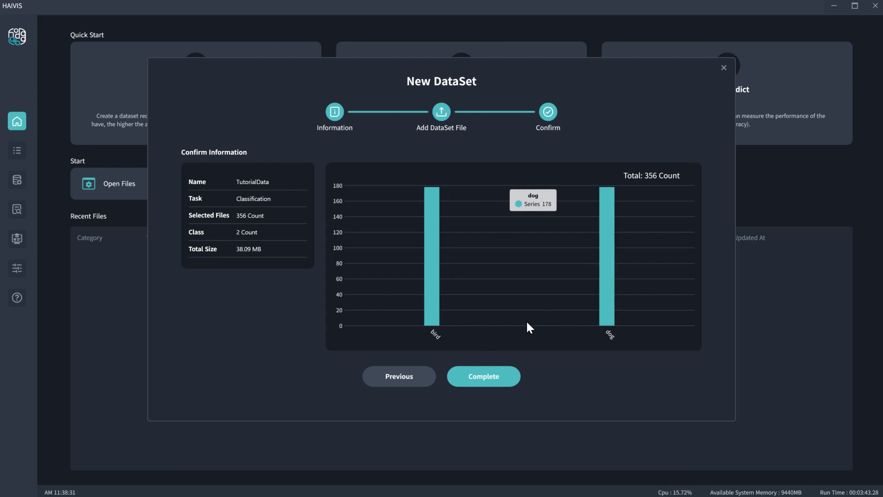
click(486, 376)
click(165, 127)
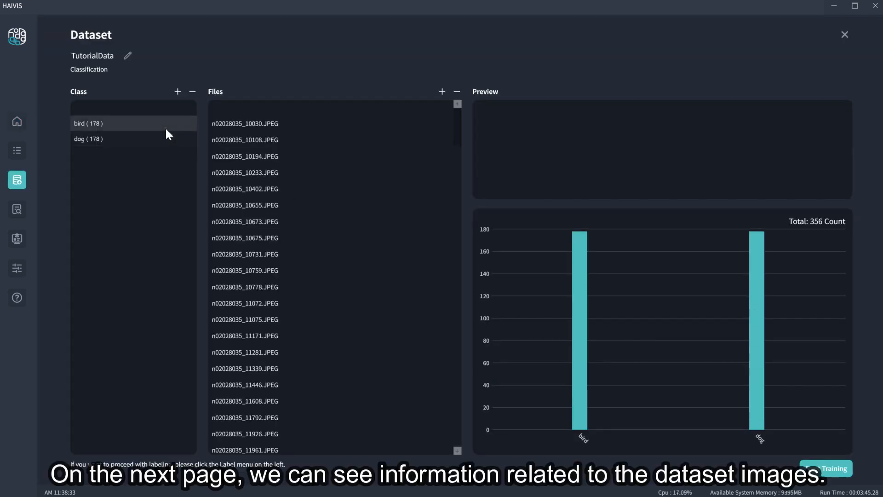
click(299, 138)
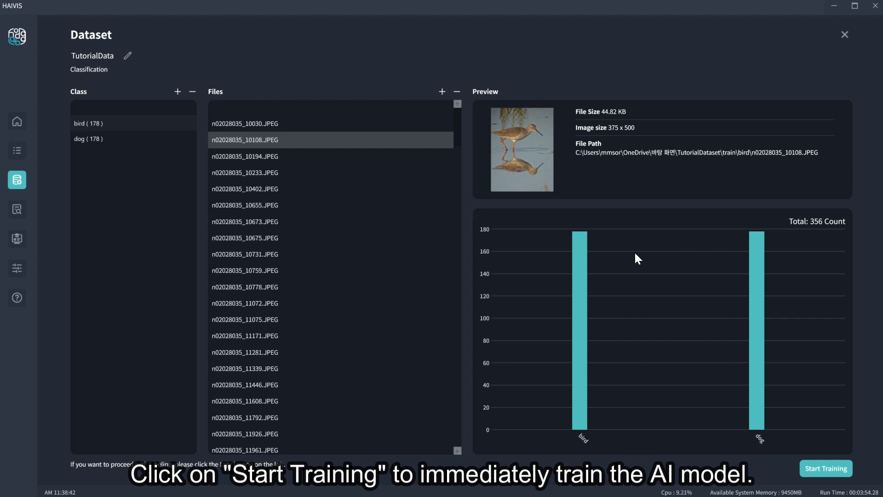
Open the training setup from the dataset page, dismiss it, and save and exit the TutorialData dataset
click(821, 471)
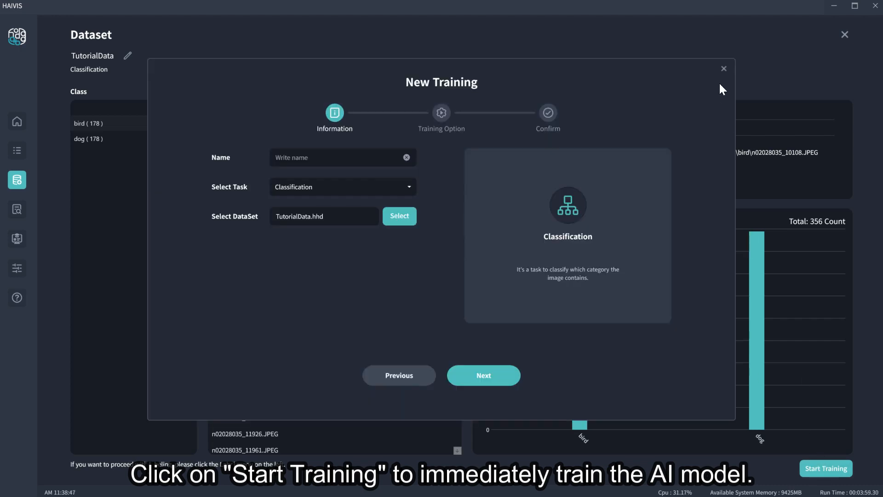
click(723, 69)
click(844, 35)
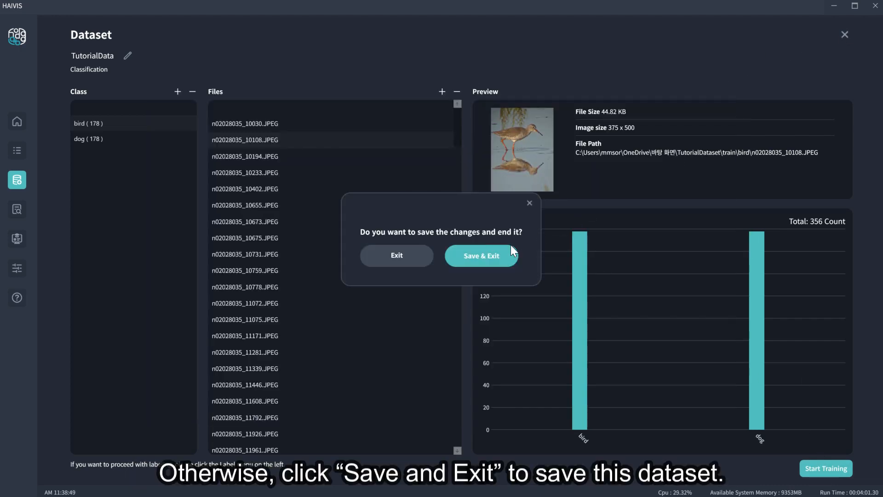
click(496, 252)
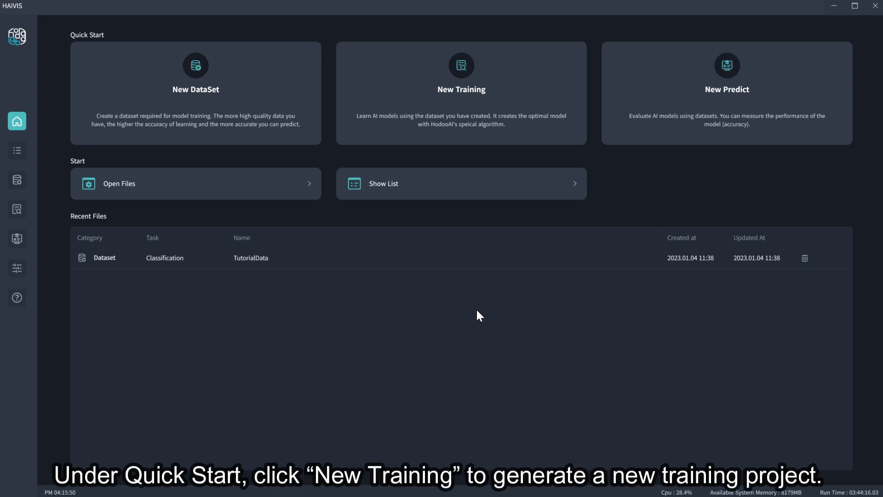
Start a new Classification training named TutorialTraining using the TutorialData dataset and proceed to its training options
click(468, 113)
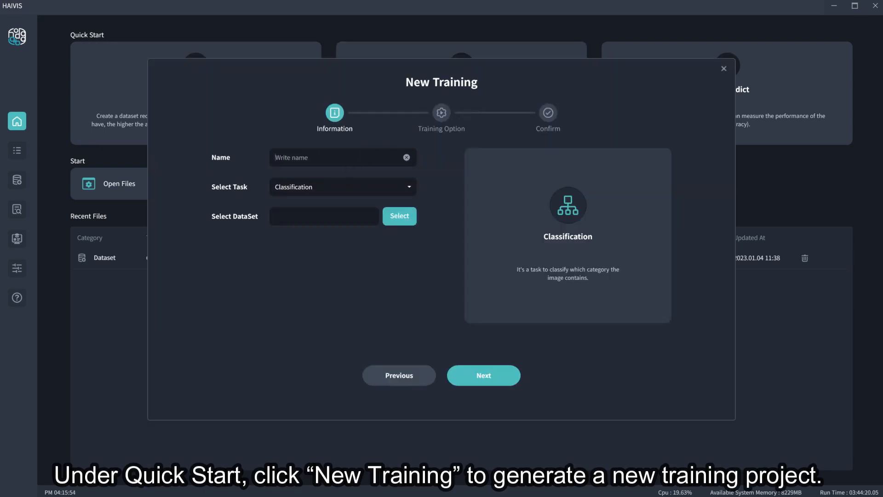
text(TutorialTraining)
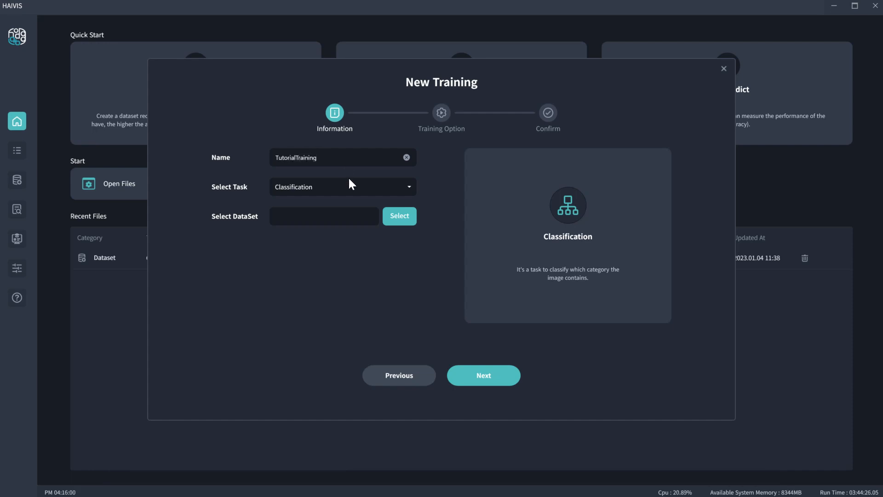
click(390, 220)
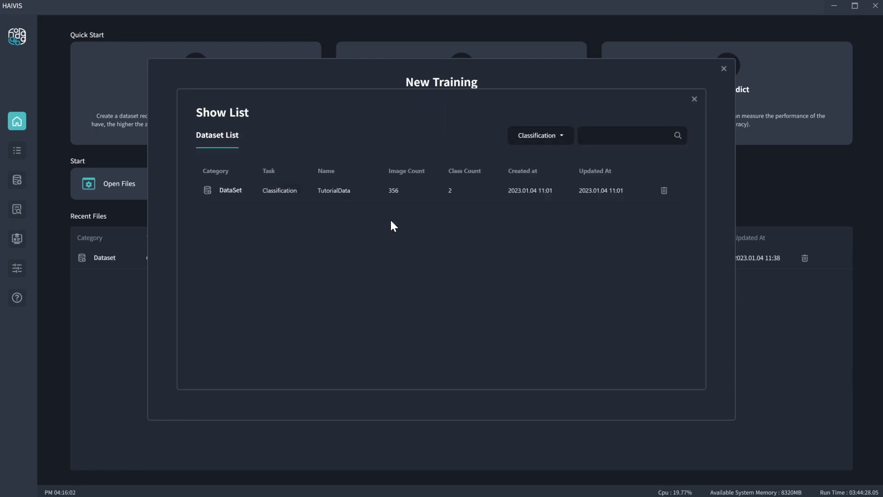
double_click(393, 192)
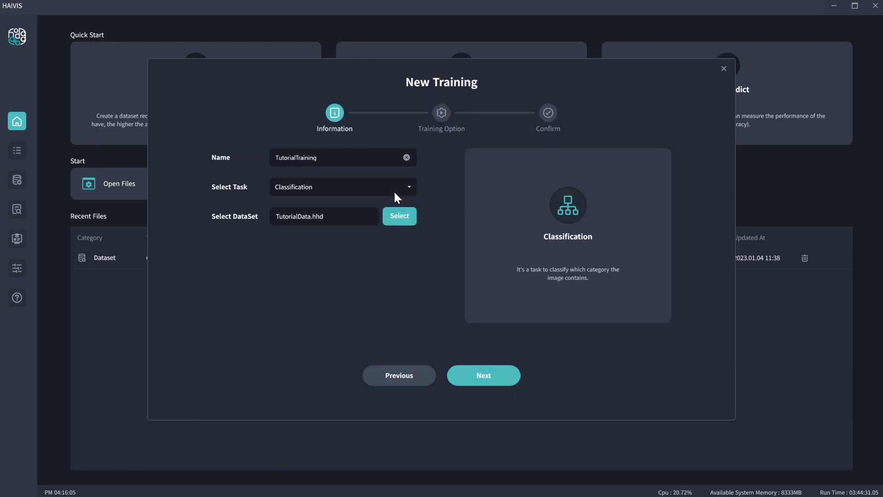
click(488, 373)
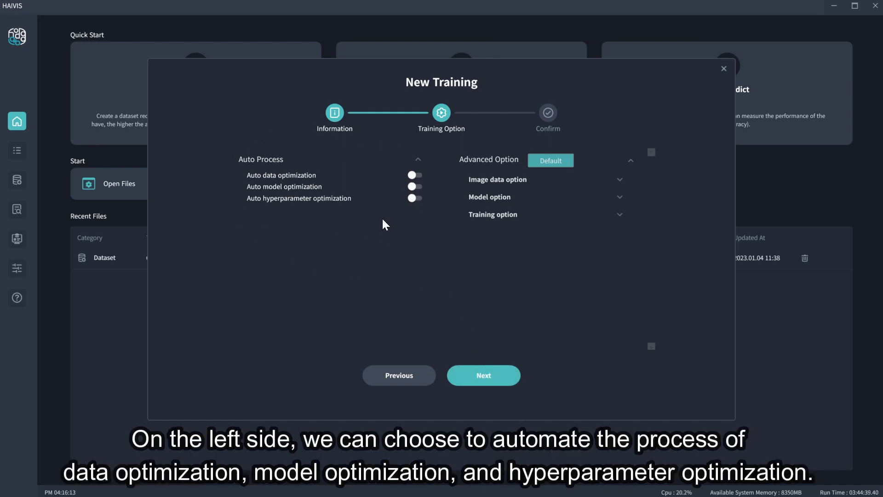
Try enabling automatic data, model and hyperparameter optimization, and switch all three off again
click(415, 176)
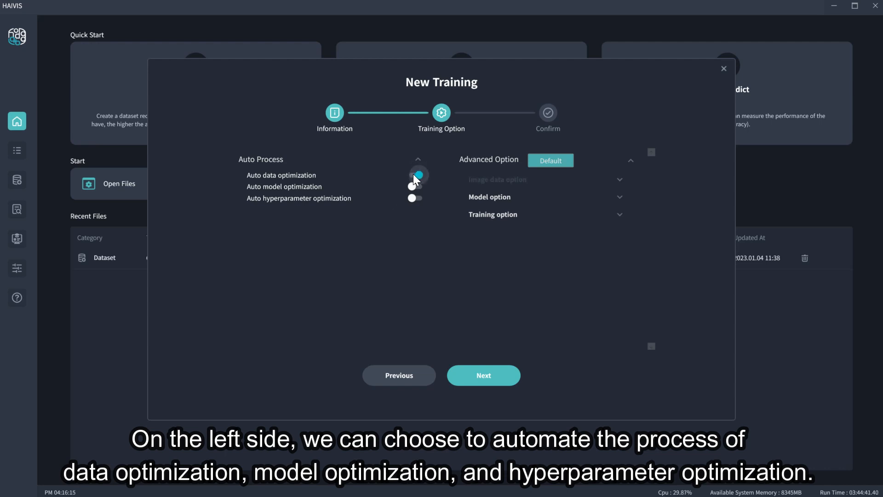
click(415, 187)
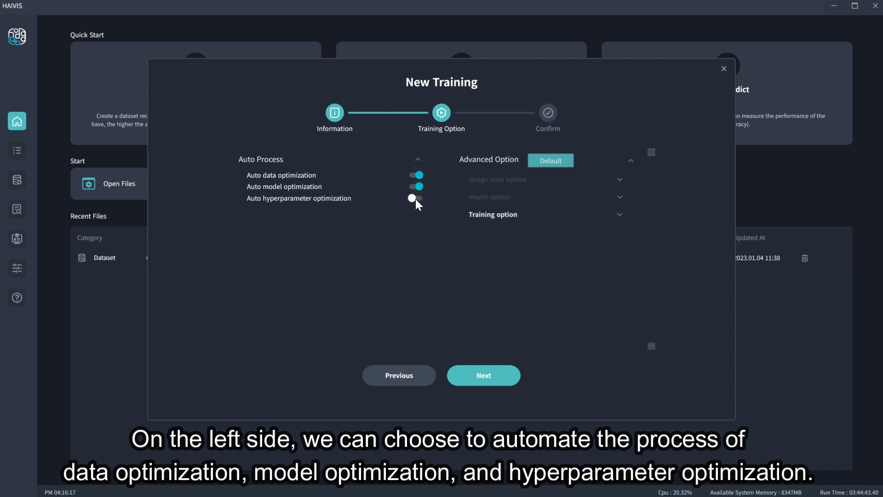
click(417, 201)
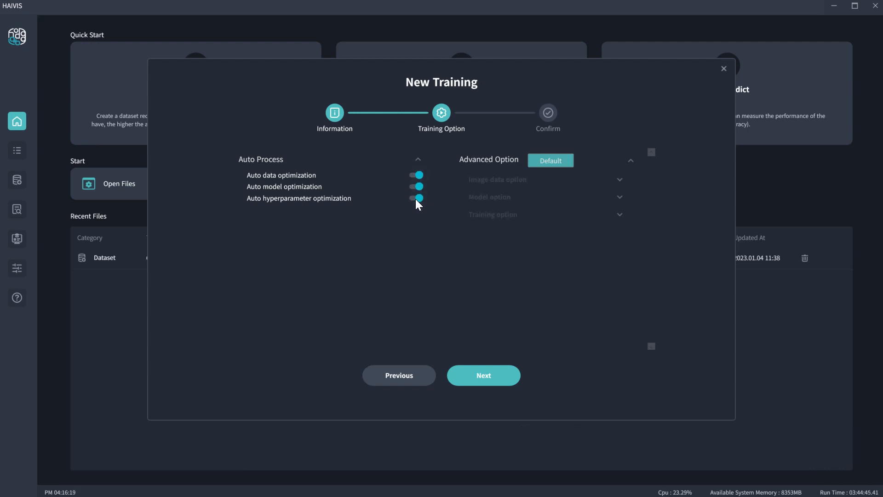
click(416, 200)
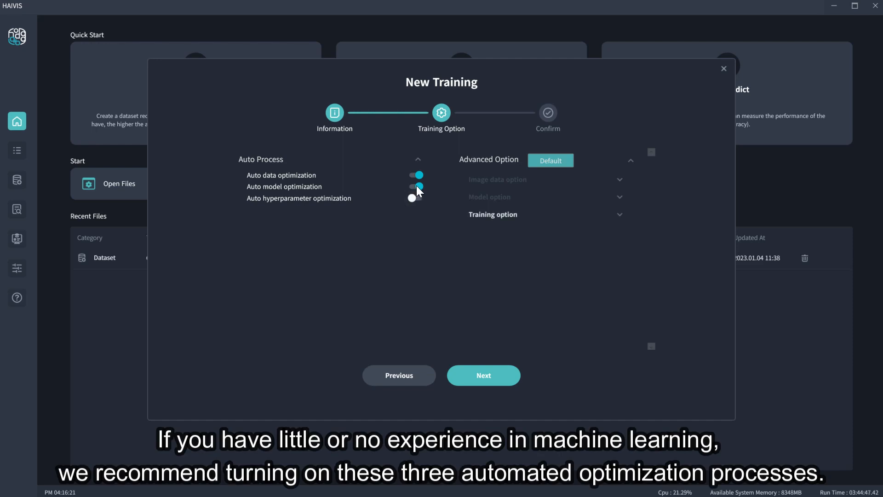
click(417, 187)
click(417, 178)
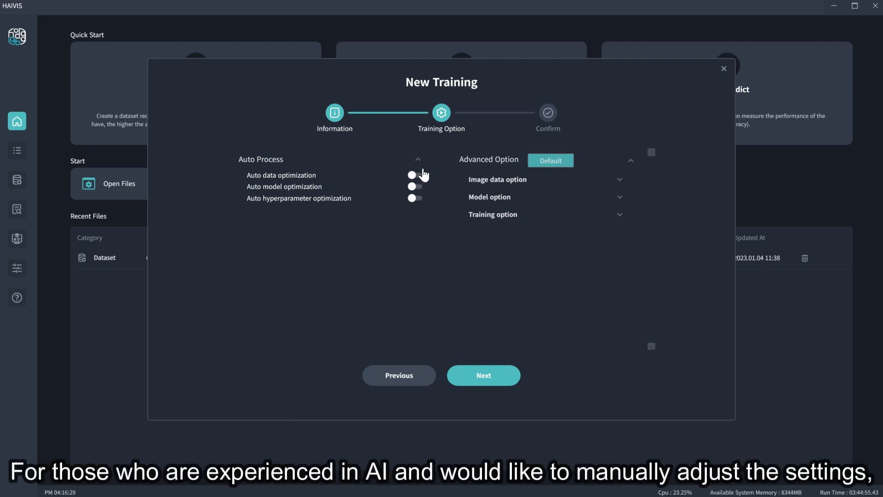
Examine the advanced image data, model and training options, collapsing each section after viewing it
click(497, 183)
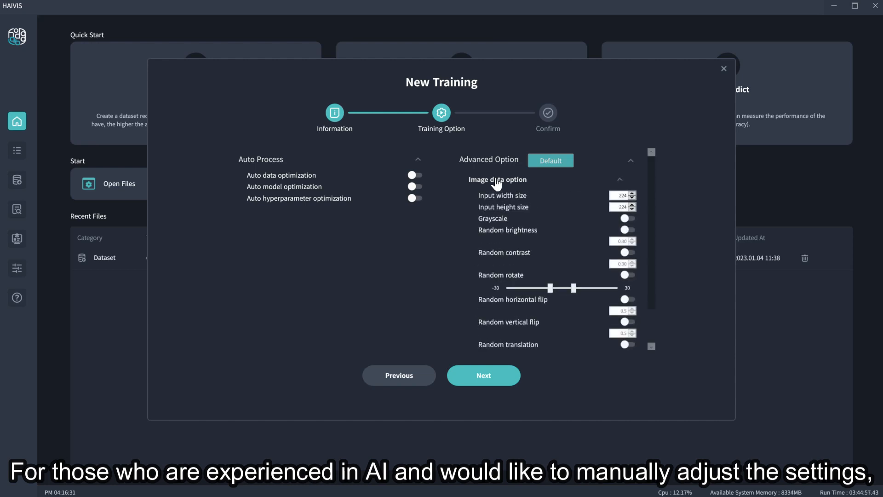
click(496, 184)
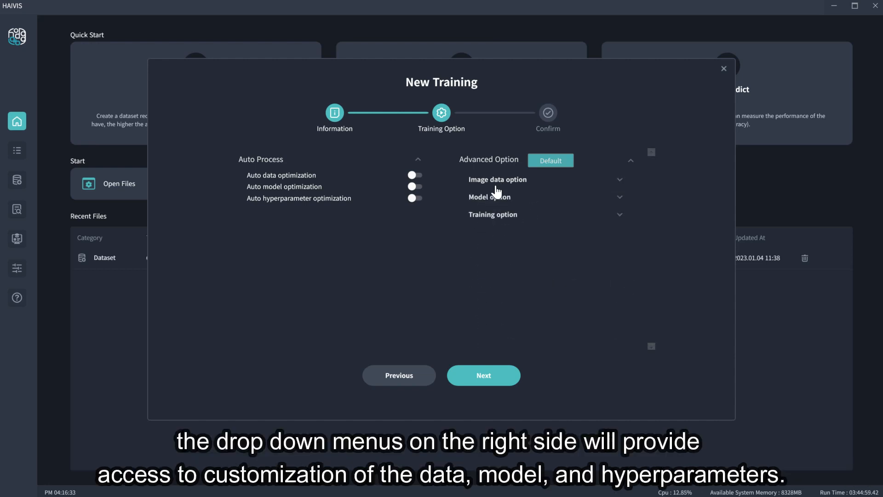
click(496, 201)
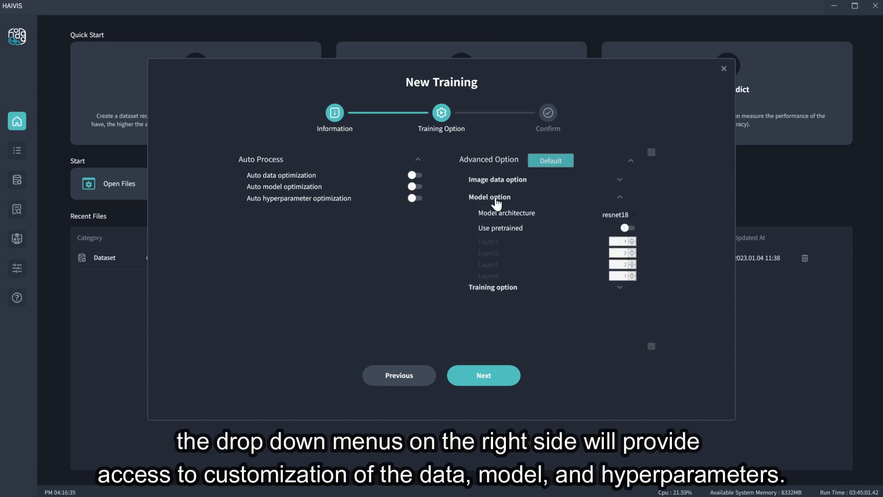
click(497, 201)
click(497, 219)
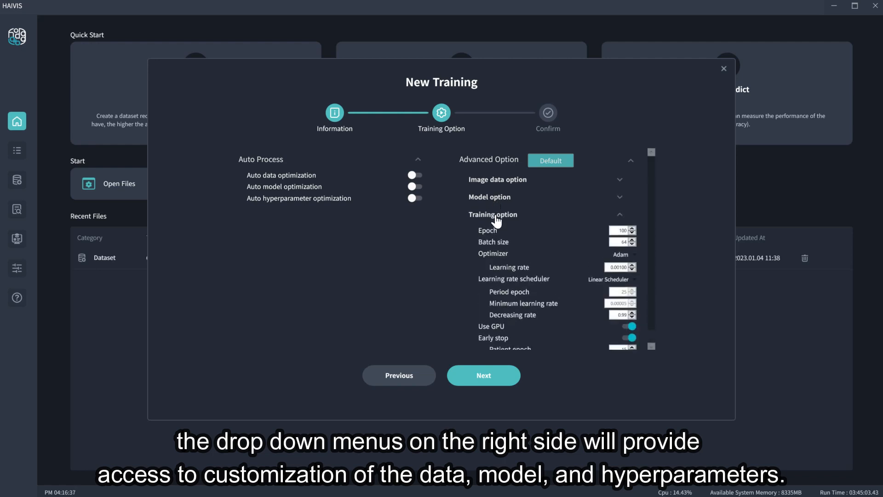
click(497, 219)
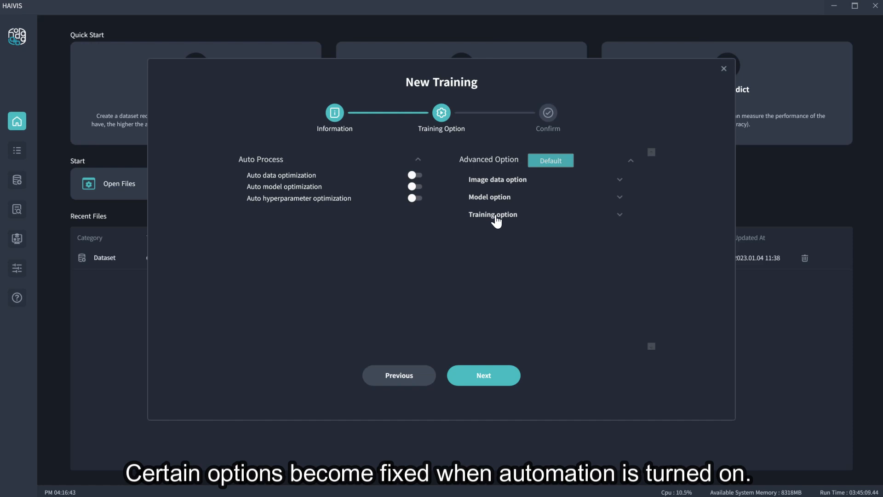
Expand the image data options, enable Auto data optimization, and collapse the options again
click(496, 189)
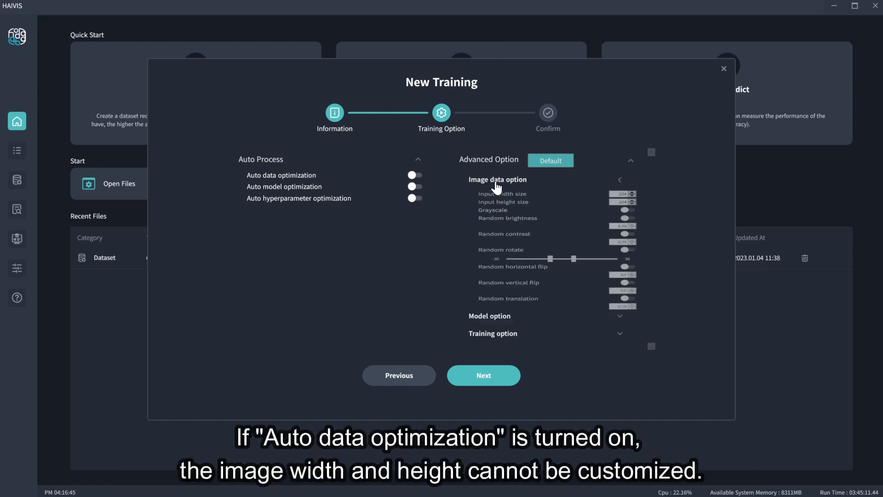
click(414, 175)
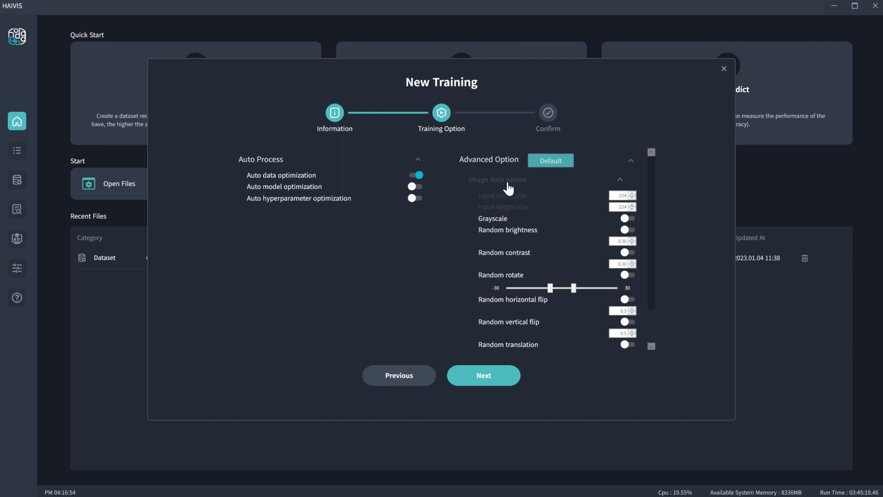
click(508, 185)
Enable Auto model optimization with the model options expanded, check the Layer1 setting, and collapse the section
click(508, 198)
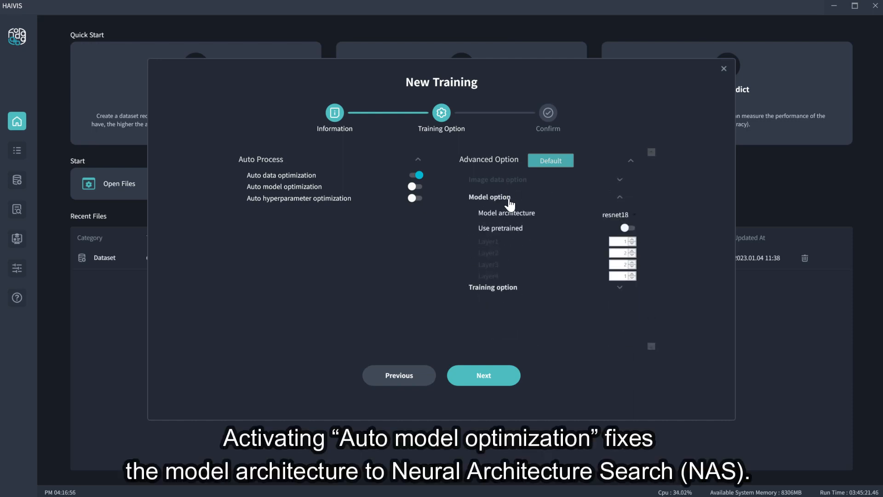
click(413, 186)
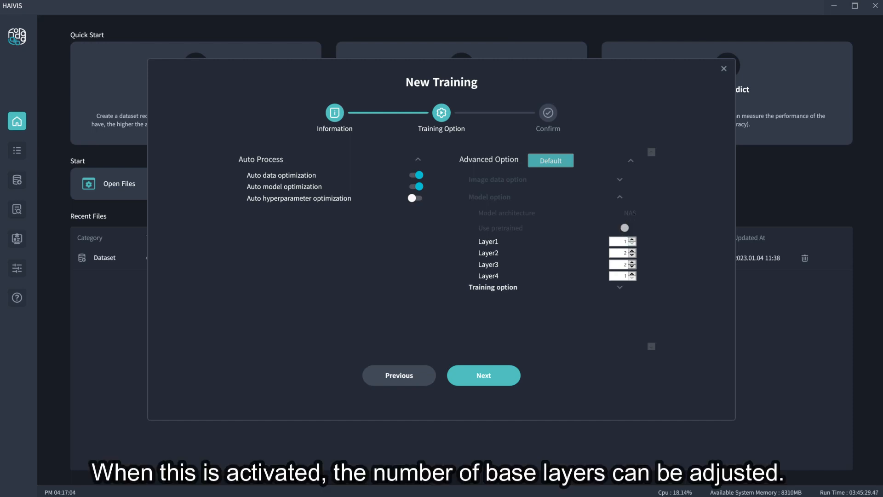
click(634, 248)
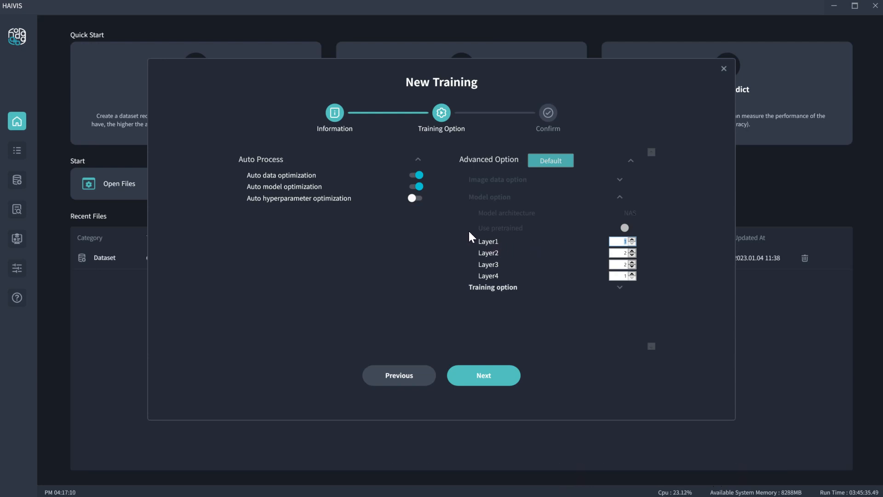
click(488, 200)
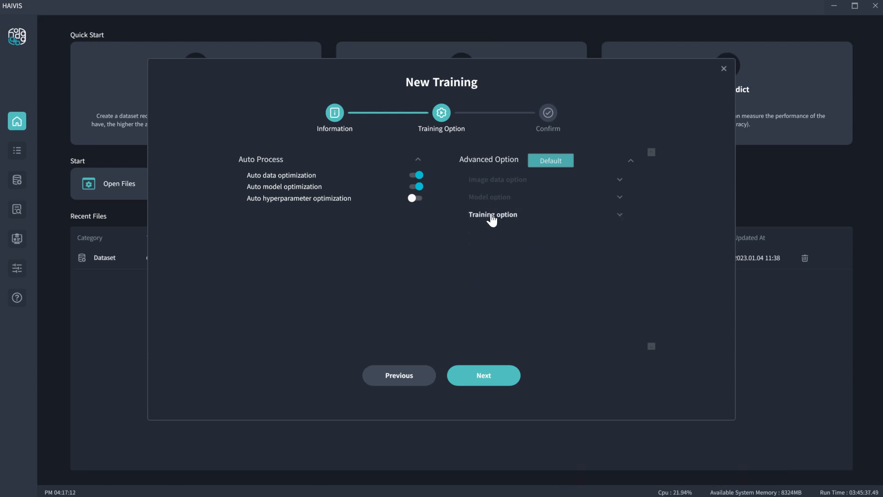
Enable Auto hyperparameter optimization with the training options in view, and proceed to the confirmation summary
click(492, 216)
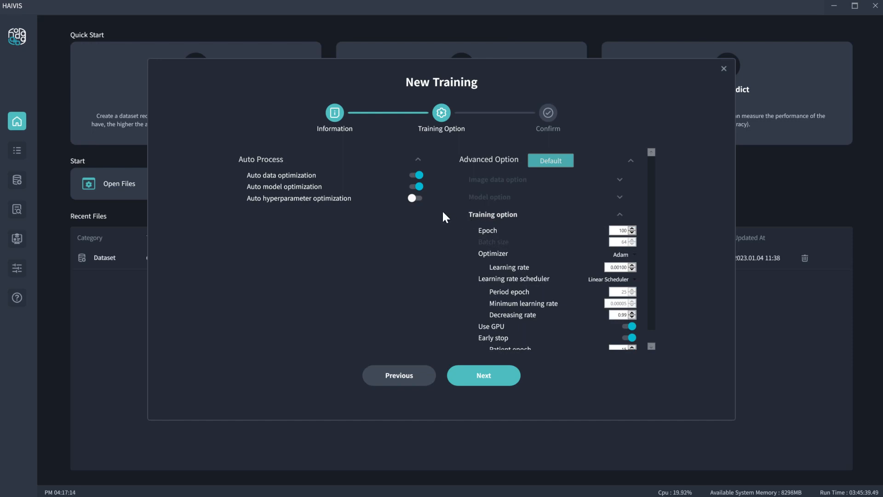
click(414, 198)
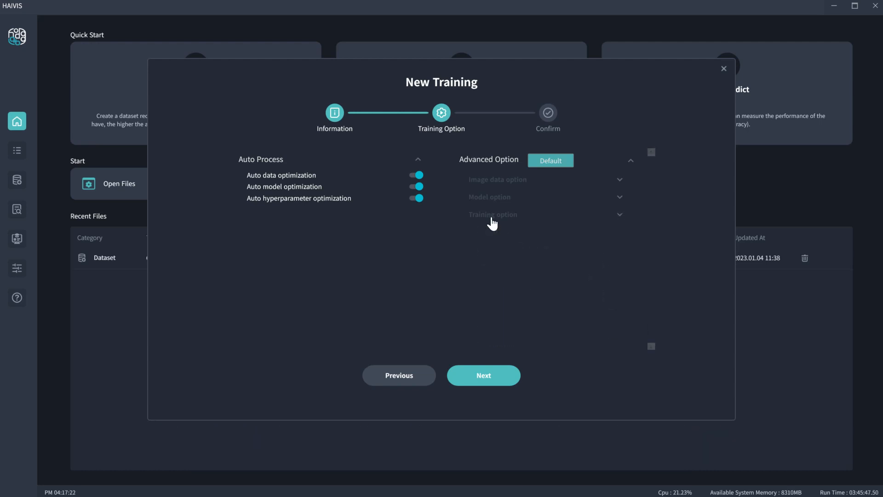
click(491, 373)
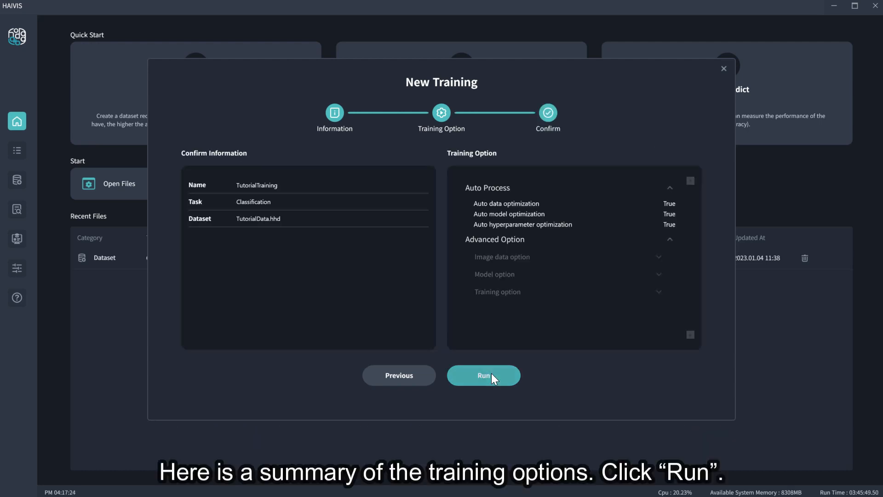
Check the image data options in the TutorialTraining summary and run the training
click(496, 265)
click(496, 263)
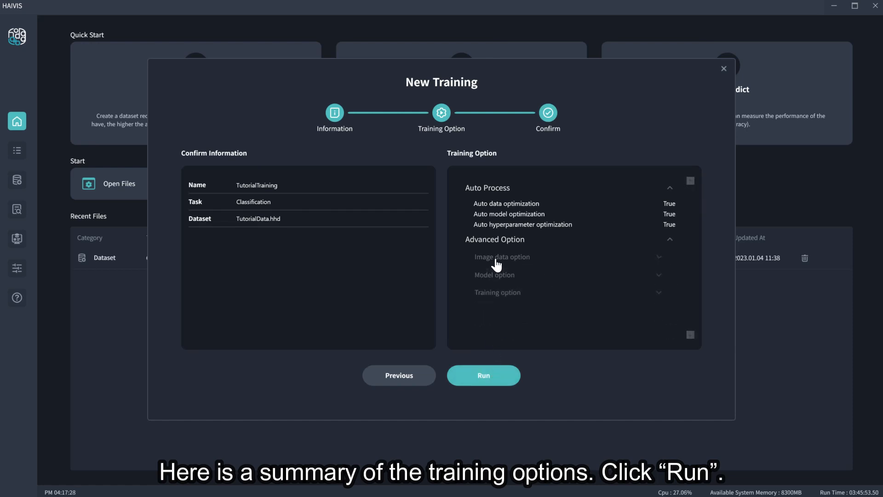
click(496, 371)
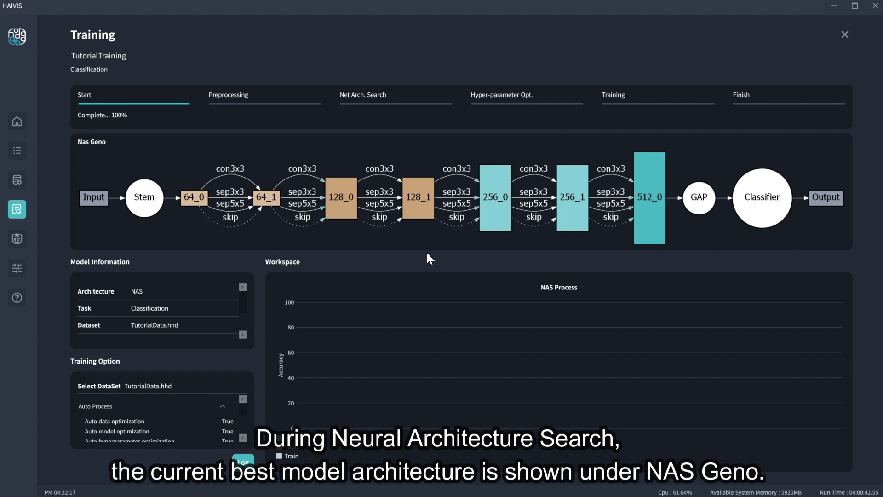
Examine the training log and the NAS accuracy chart, and dismiss the completion notice once training ends
click(243, 462)
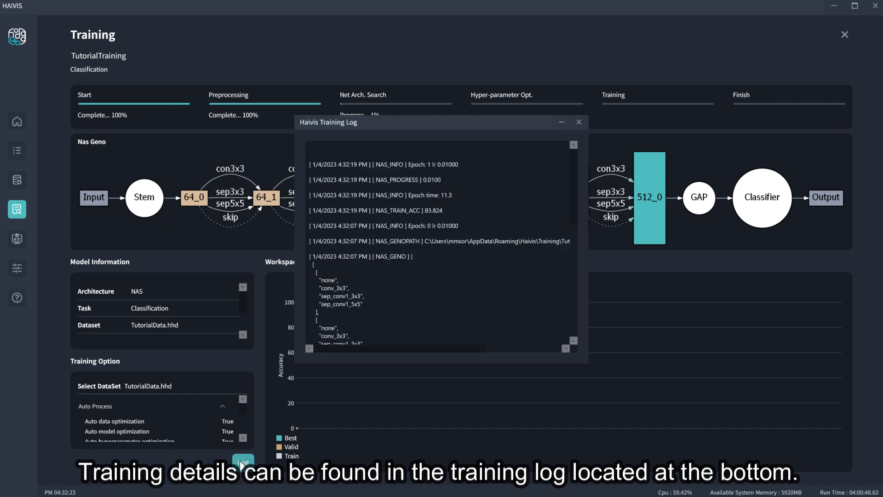
click(242, 464)
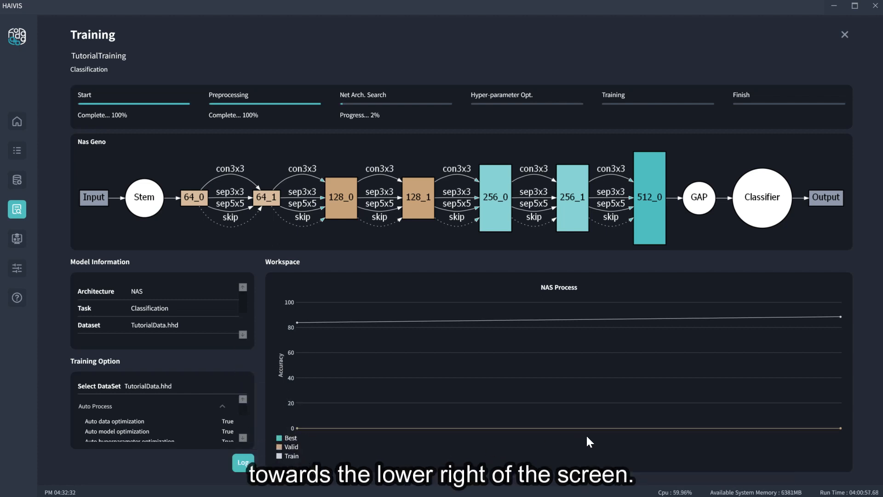
mouse_move(840, 426)
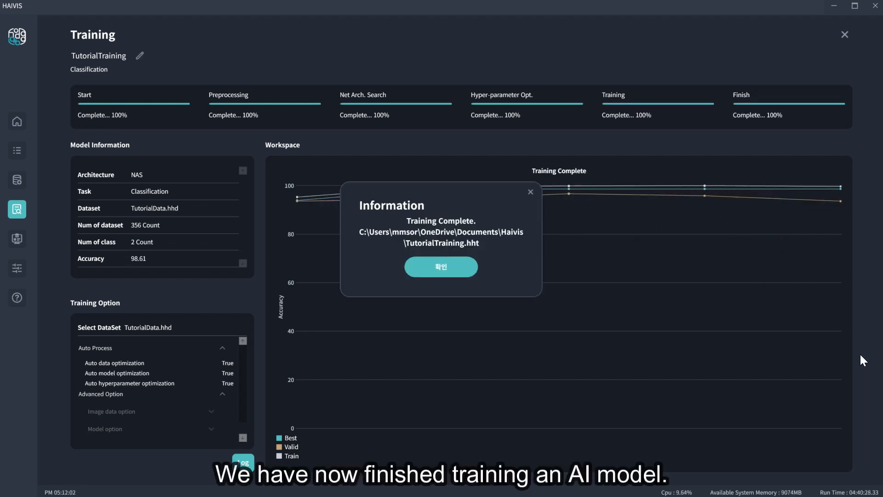
click(454, 272)
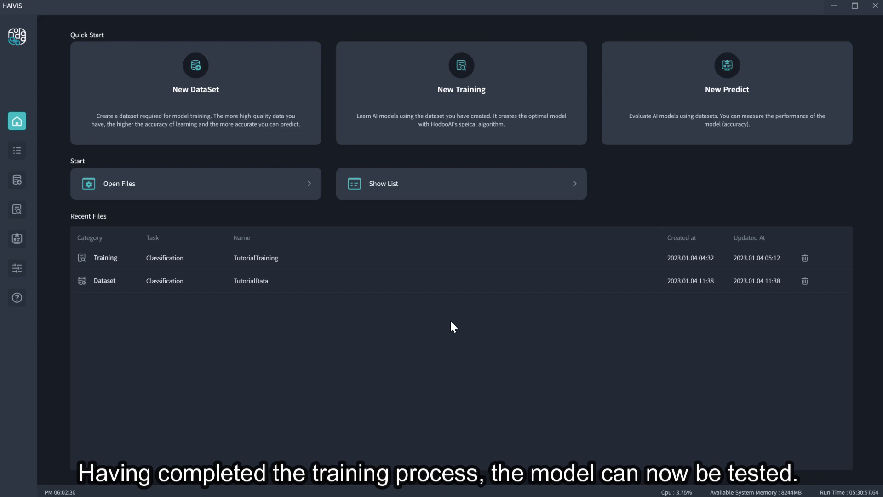
Start a new Classification dataset named TutorialTestData and proceed to adding its files
click(236, 102)
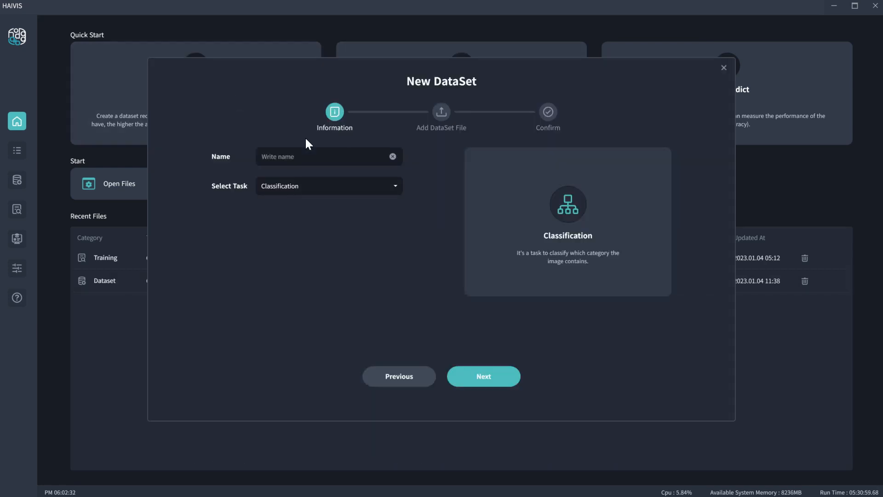
click(263, 156)
text(Tutori)
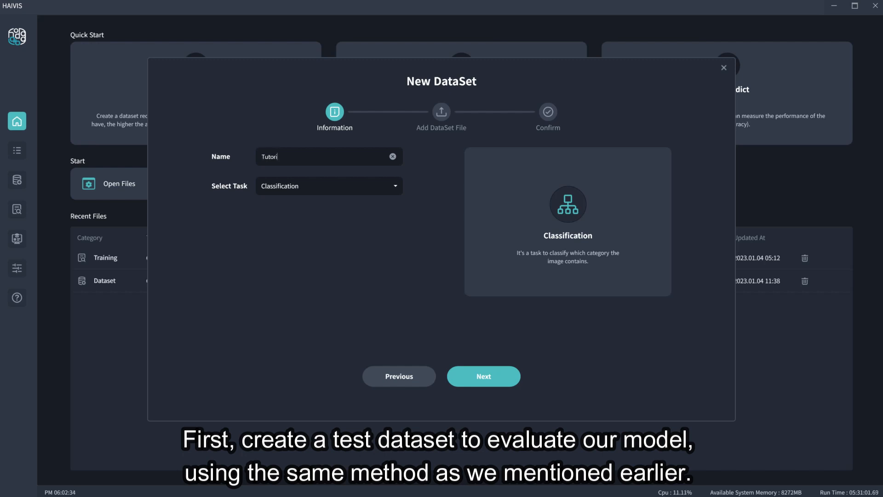
text(alTestData)
click(481, 376)
Add the test folder from TutorialDataset to the dataset and preview an image of the bird class
click(481, 177)
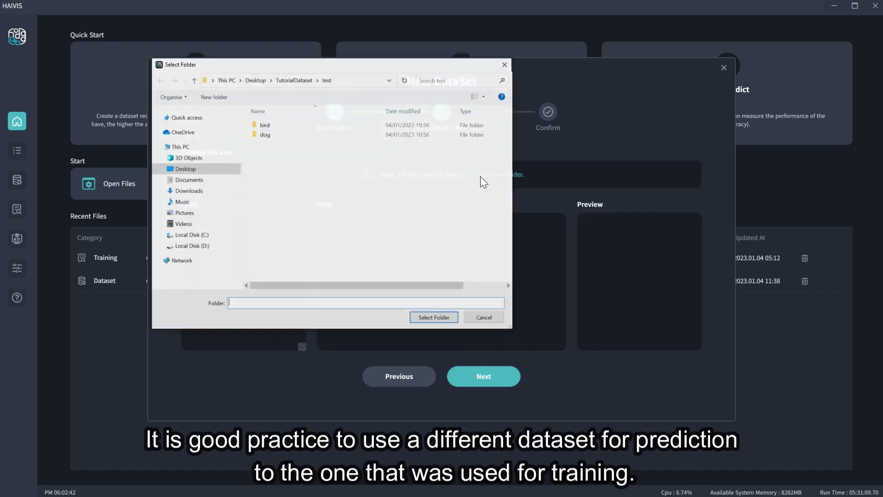
double_click(281, 124)
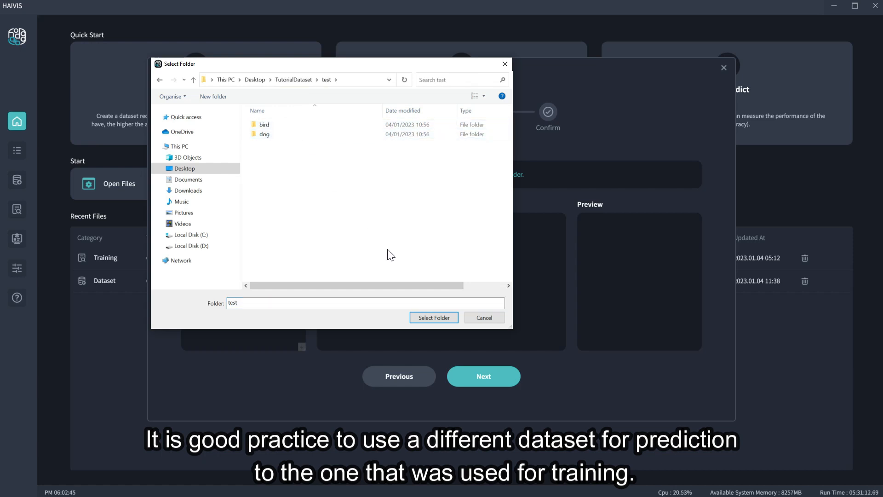
click(423, 318)
click(255, 236)
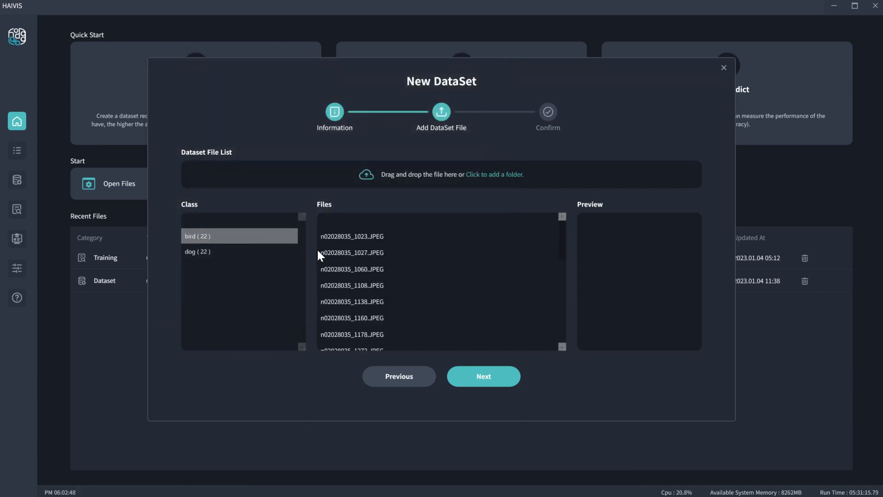
click(333, 252)
Finish creating the TutorialTestData dataset and exit its dataset page to the home screen
click(469, 383)
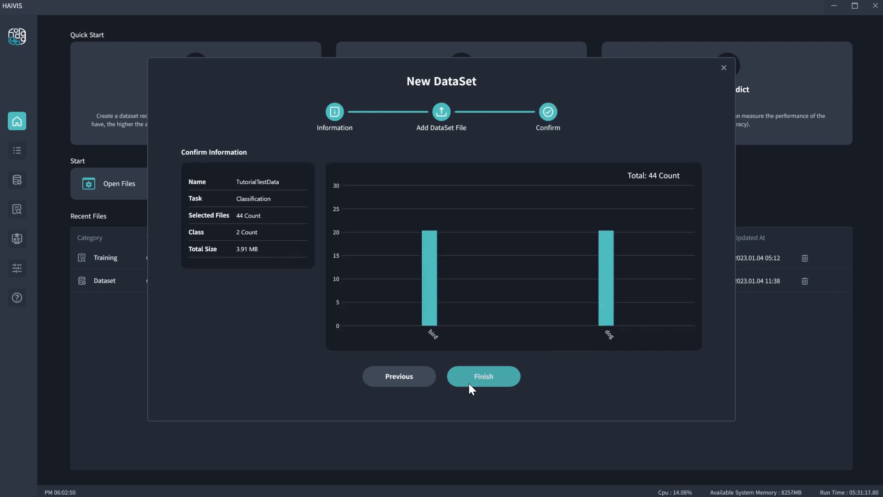
click(468, 383)
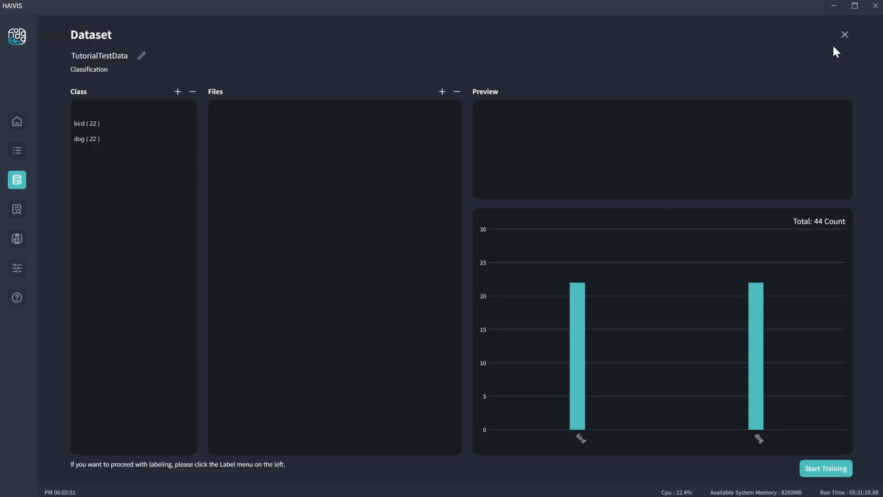
click(844, 34)
click(471, 256)
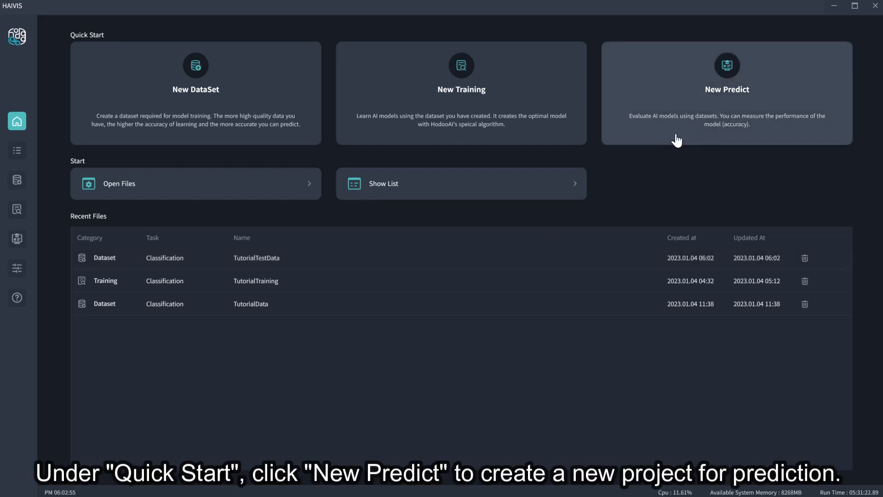
Start a new Classification prediction project named TutorialPrediction and proceed to its dataset and model selection
click(711, 105)
click(450, 228)
text(Tutorial)
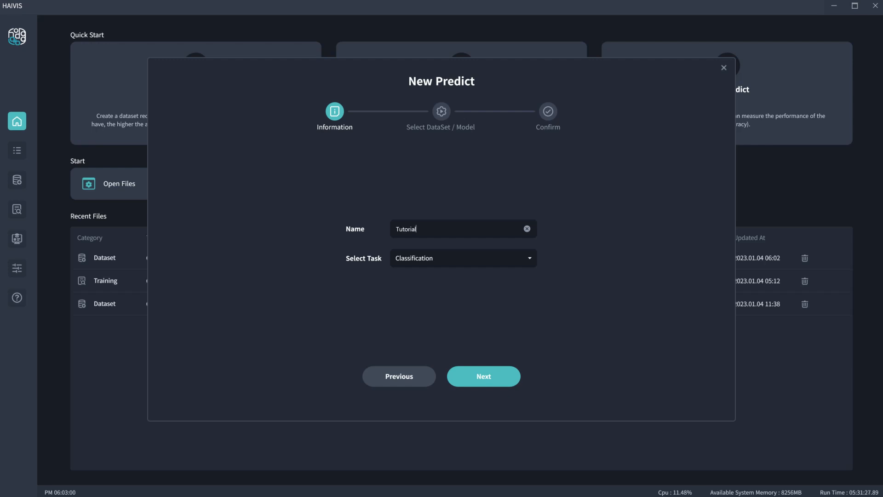
text(Prediction)
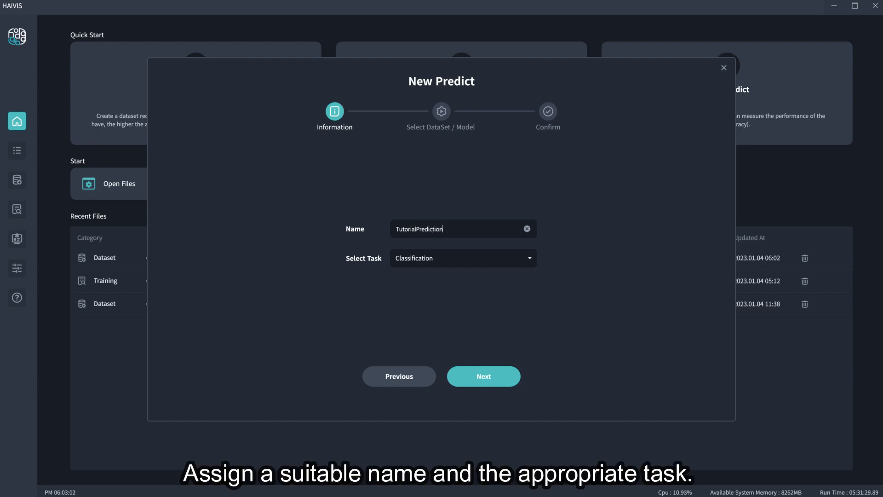
click(481, 379)
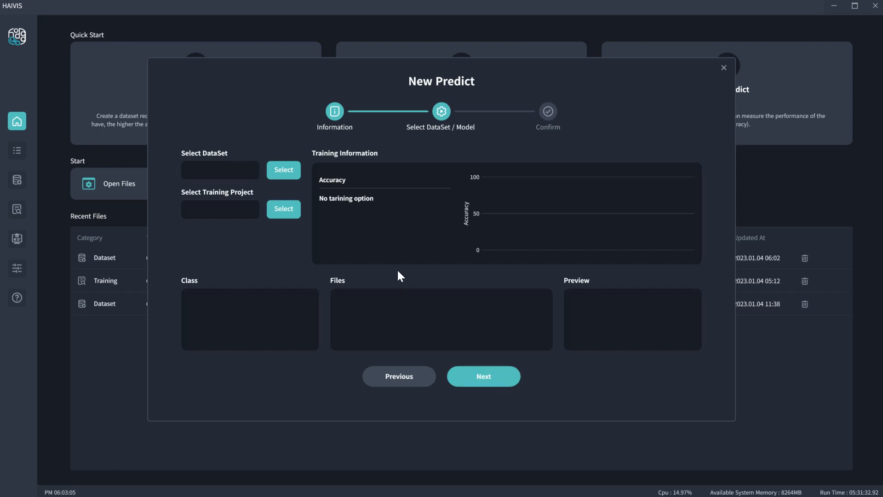
Select TutorialTestData as the prediction dataset and TutorialTraining as the training project
click(286, 176)
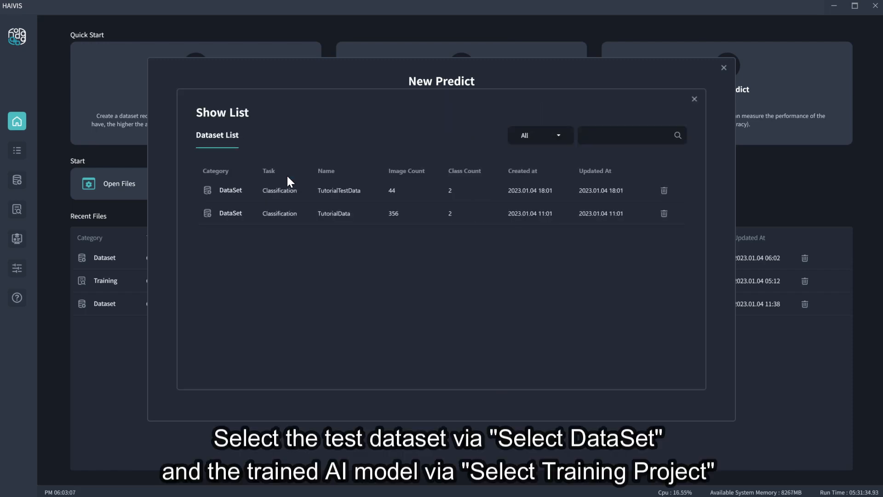
double_click(341, 192)
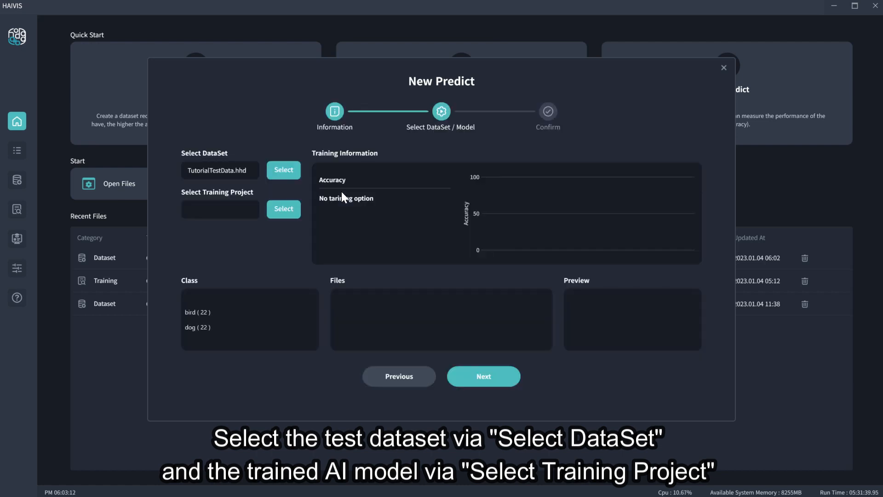
click(292, 211)
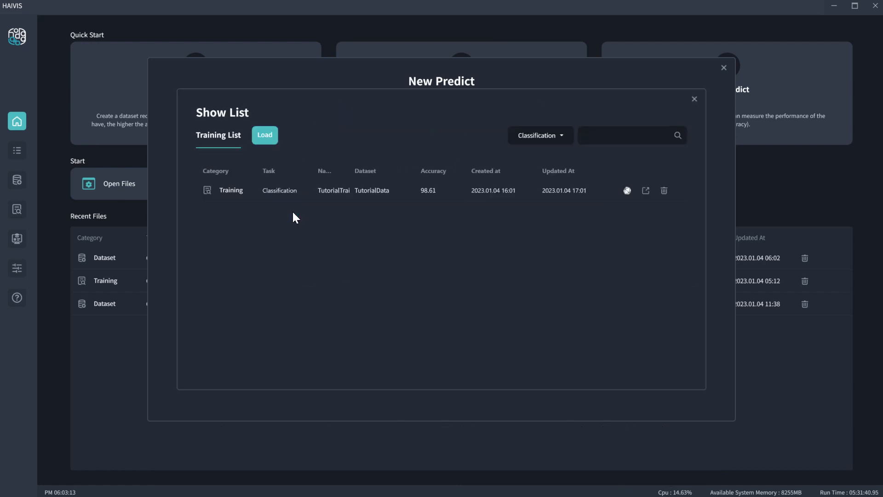
double_click(355, 193)
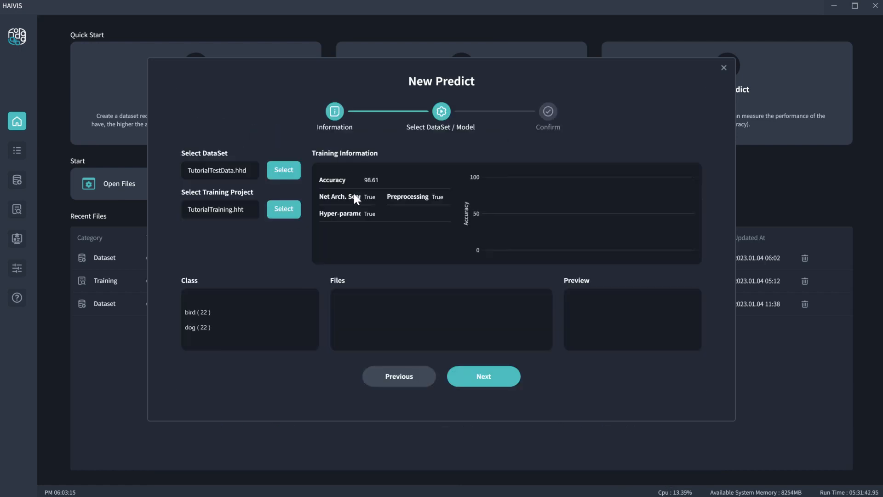
Proceed to the TutorialPrediction summary, run the prediction, and dismiss the completion notice
click(492, 375)
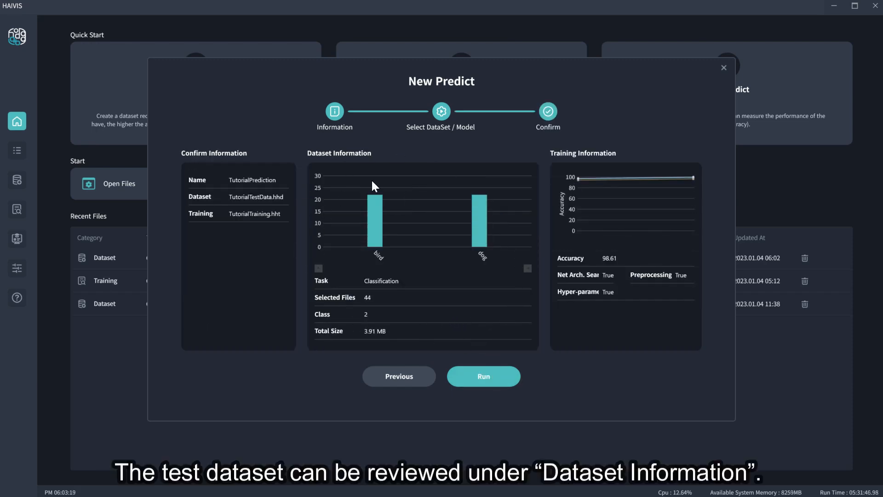
click(476, 376)
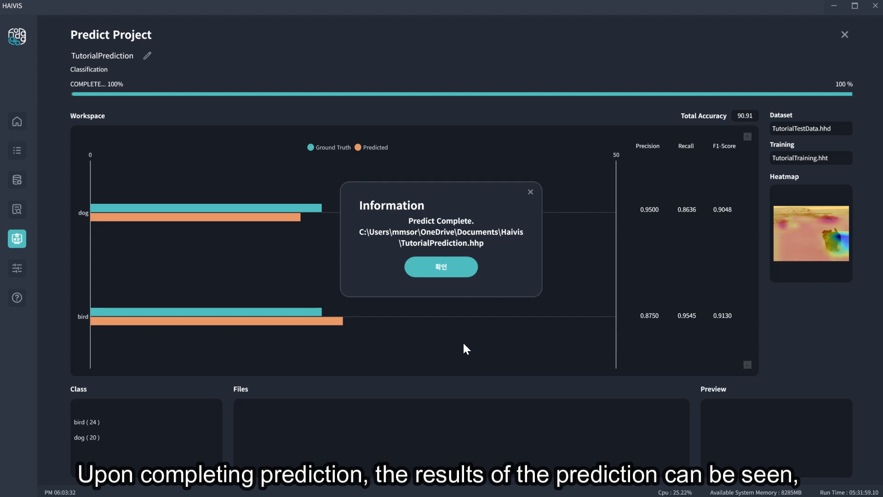
click(448, 270)
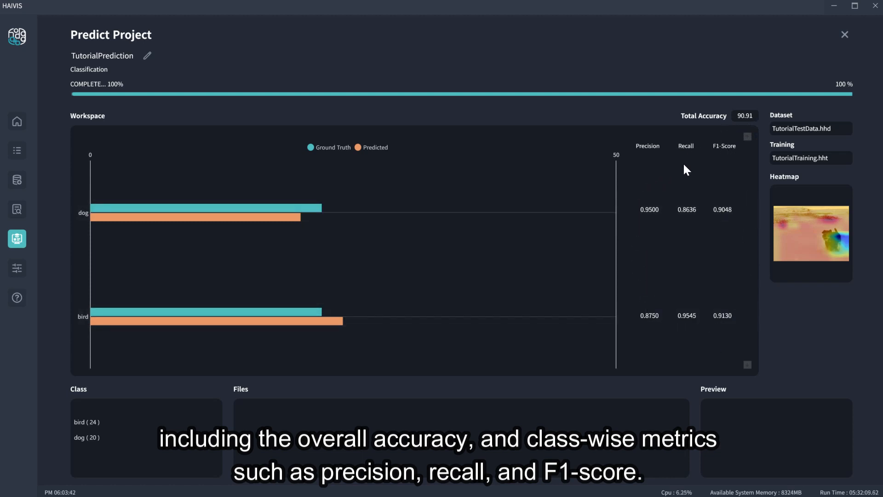
Examine the previews and heatmaps of the first three images predicted as bird
click(176, 422)
click(317, 423)
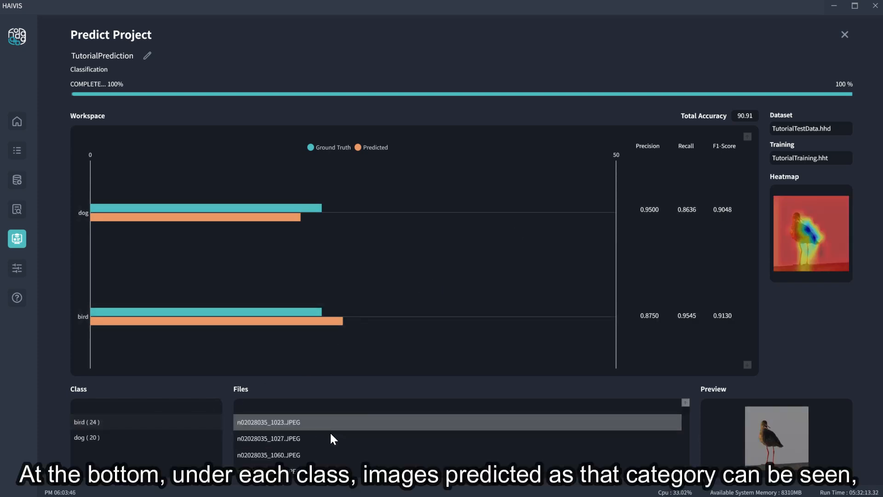
click(332, 438)
click(337, 454)
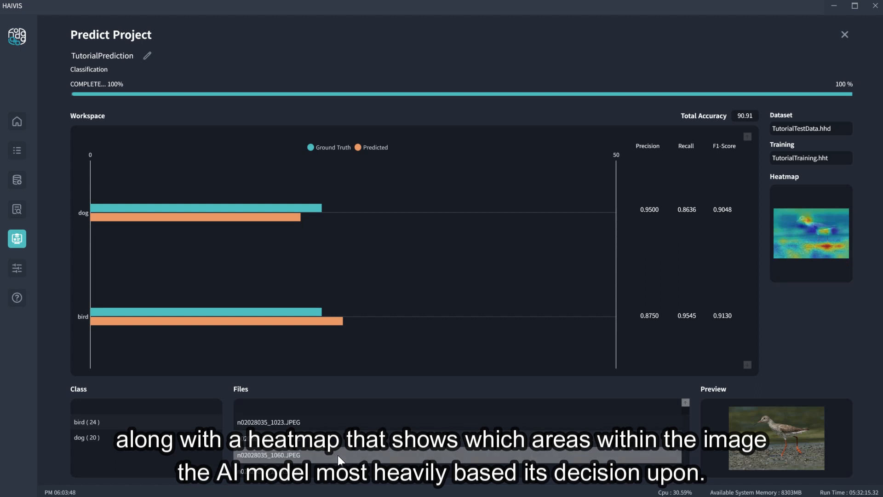
Examine the enlarged preview and heatmap of n02097130_121.JPEG among the images predicted as dog, closing each enlarged view
click(202, 442)
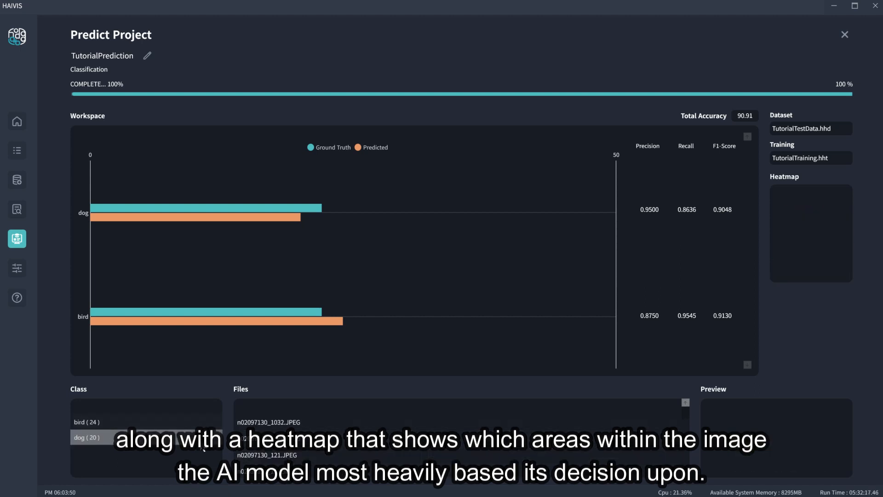
scroll(303, 428, up, 1)
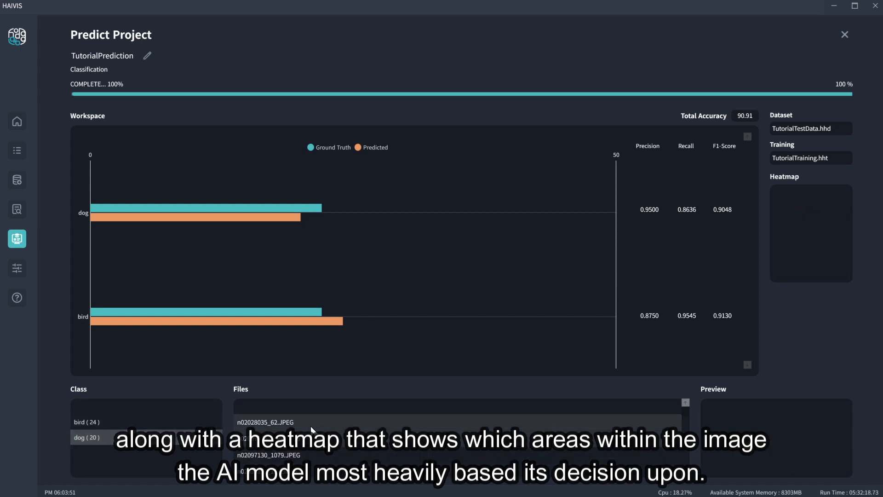
click(342, 473)
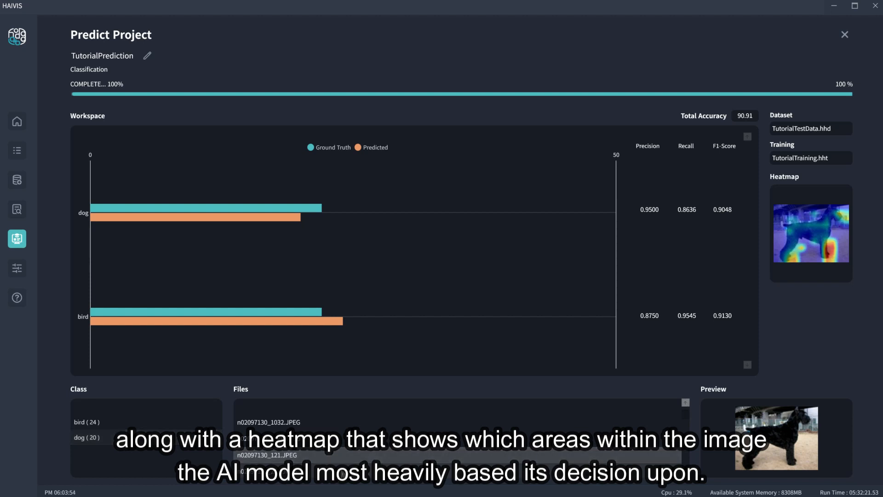
click(799, 453)
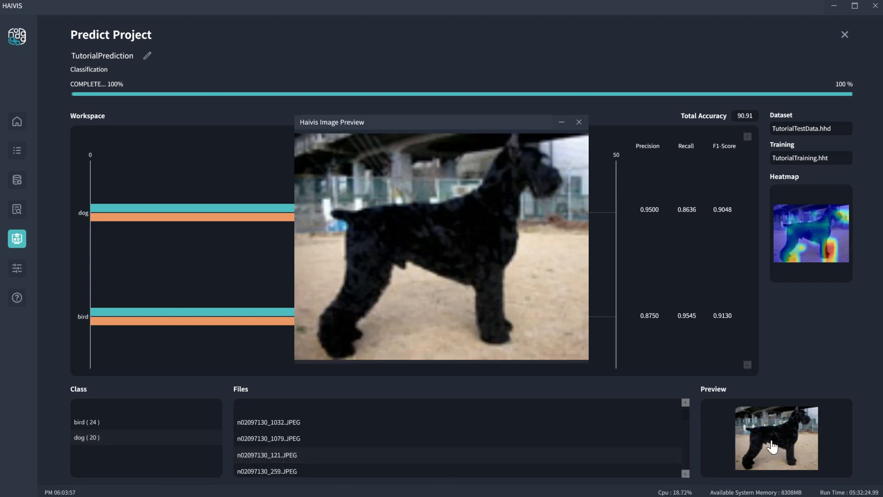
click(581, 122)
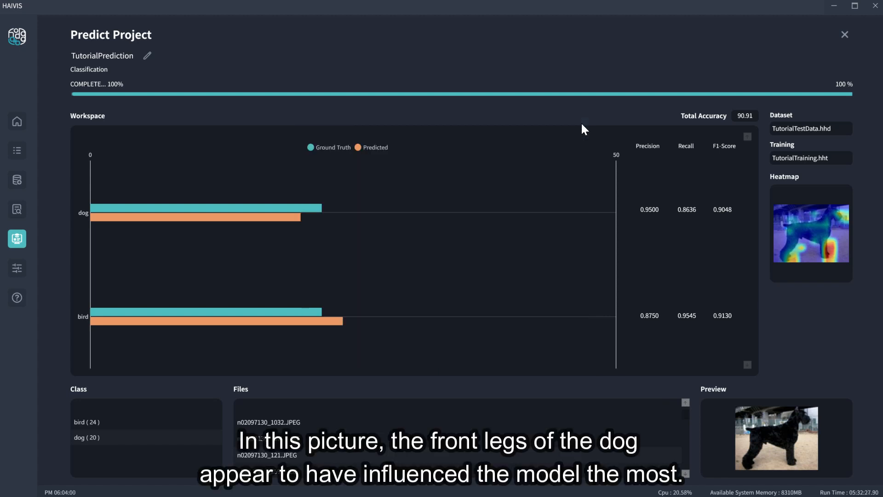
click(823, 259)
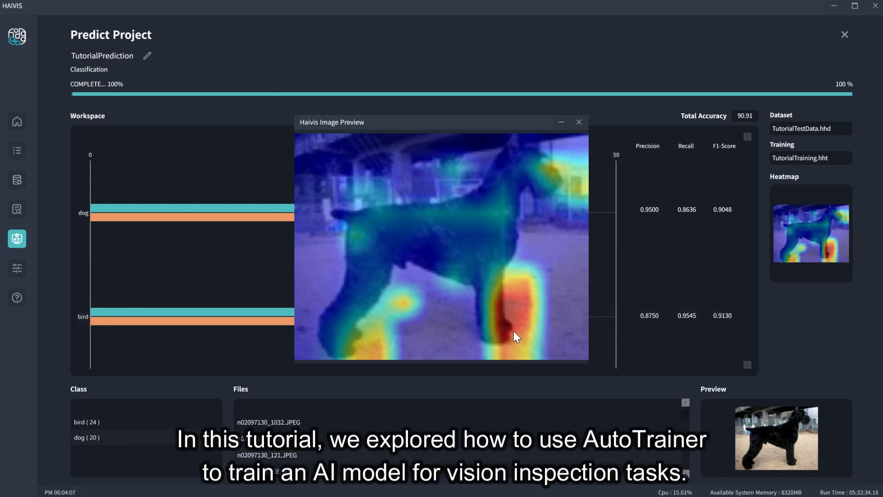
click(579, 122)
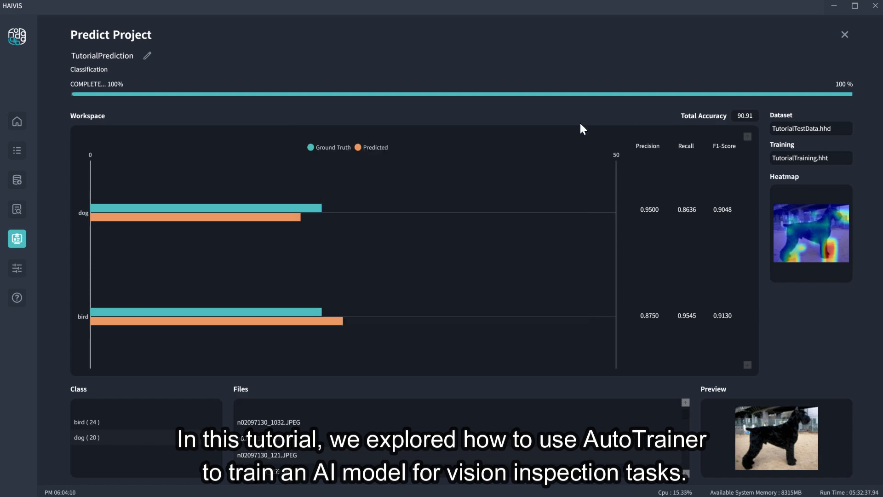